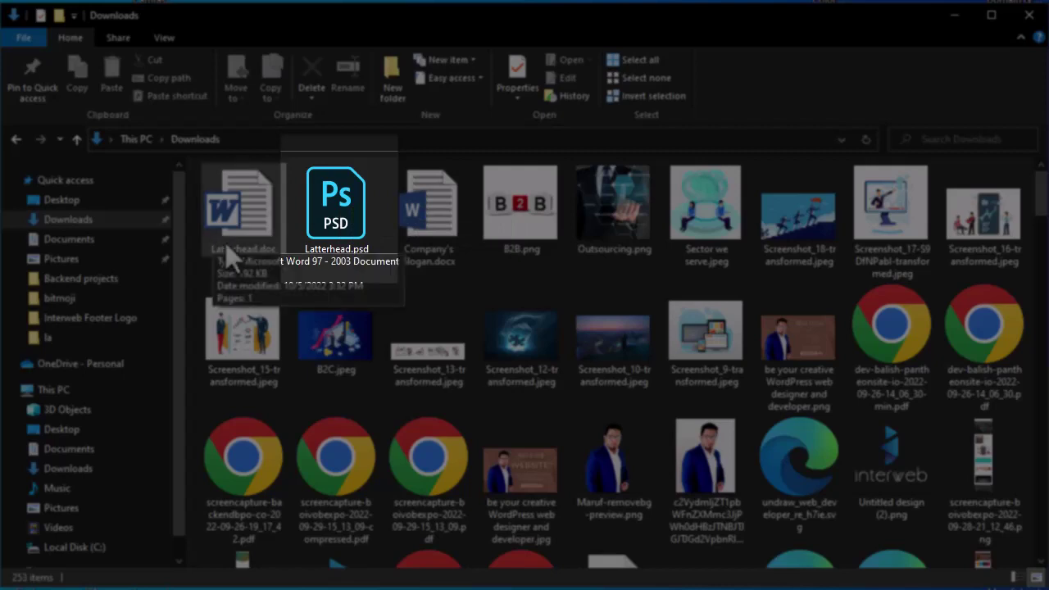
Step: Try opening Latterhead.psd, dismiss the no-app prompt, then open Latterhead.doc in Word
{"action": "left_click", "coordinate": [355, 211]}
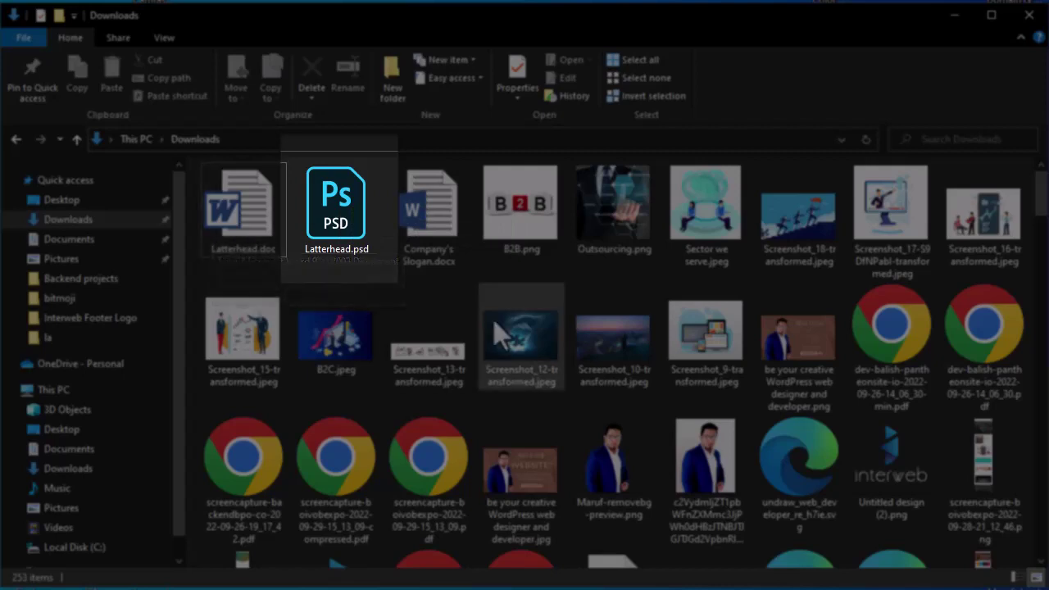
{"action": "double_click", "coordinate": [355, 212]}
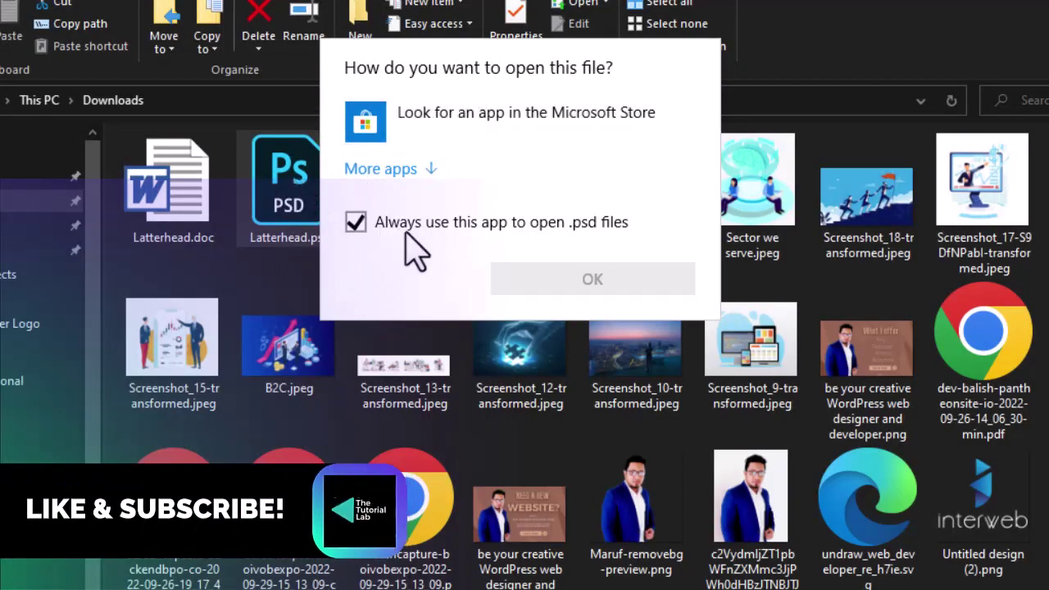
{"action": "left_click", "coordinate": [355, 221]}
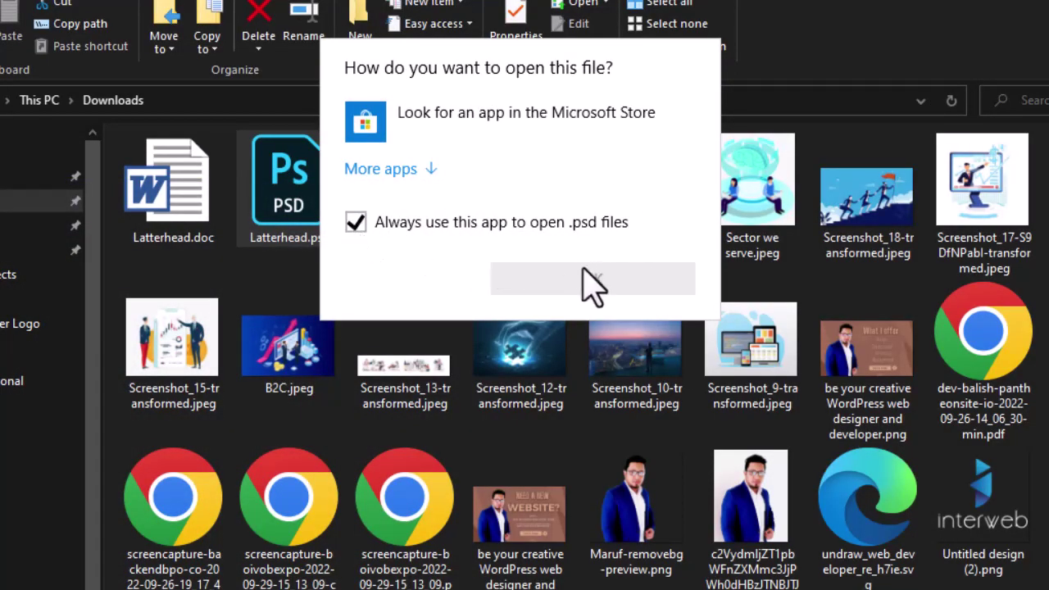
{"action": "left_click", "coordinate": [811, 73]}
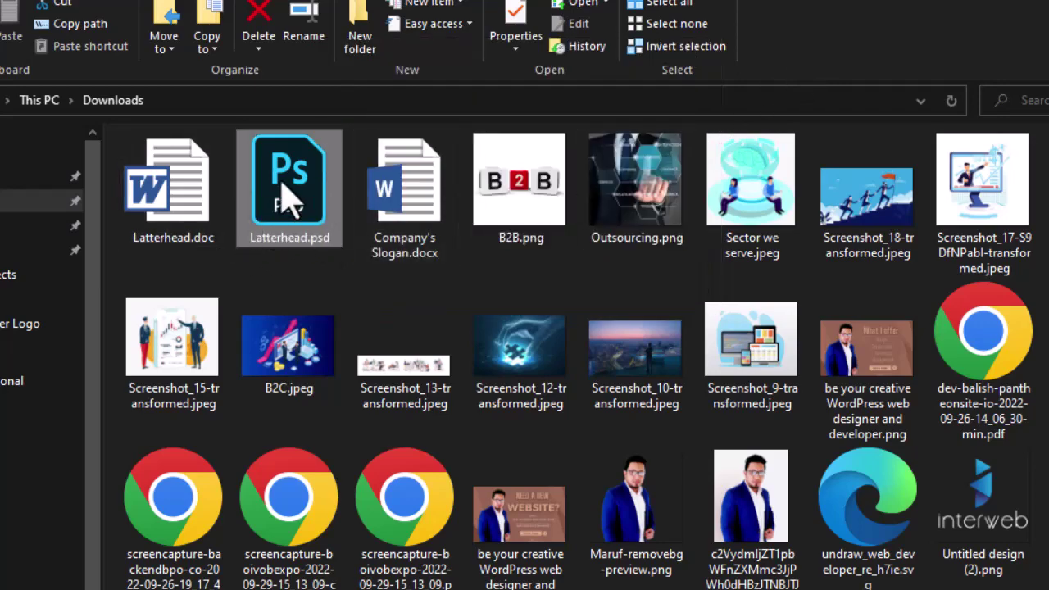
{"action": "double_click", "coordinate": [186, 201]}
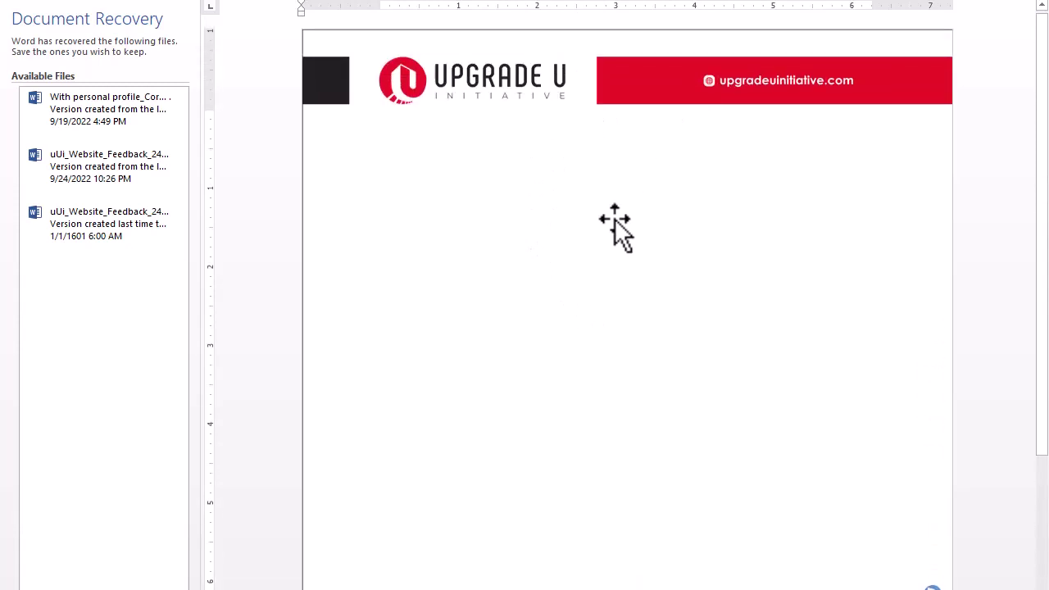
Step: Scroll up and down through the UPGRADE U letterhead page in Latterhead.doc
{"action": "scroll", "coordinate": [615, 219], "scroll_direction": "down", "scroll_amount": 1}
{"action": "scroll", "coordinate": [614, 219], "scroll_direction": "up", "scroll_amount": 1}
{"action": "scroll", "coordinate": [614, 219], "scroll_direction": "down", "scroll_amount": 3}
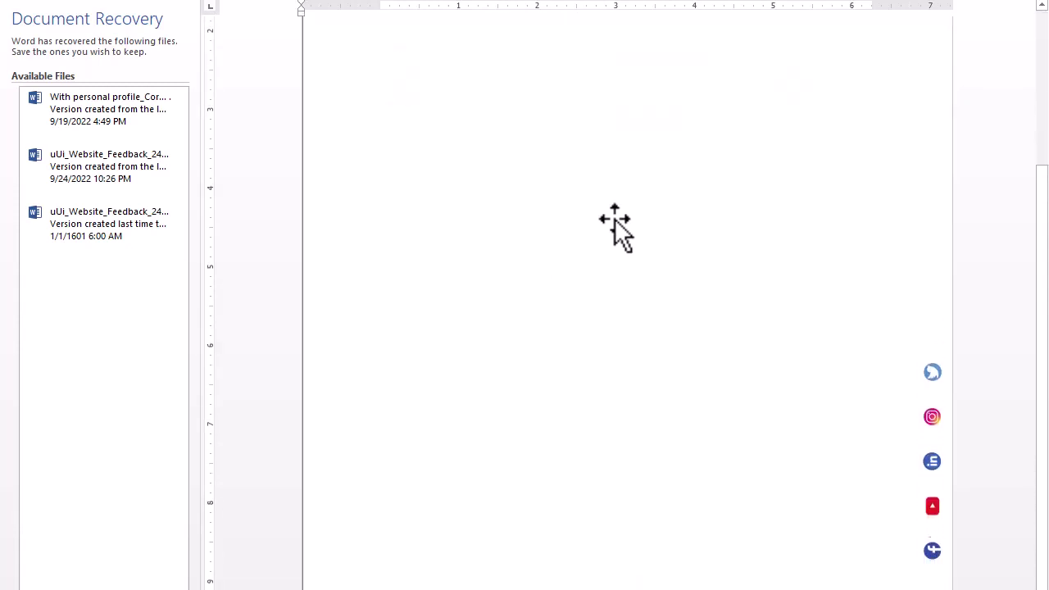
{"action": "scroll", "coordinate": [615, 220], "scroll_direction": "down", "scroll_amount": 2}
{"action": "scroll", "coordinate": [614, 219], "scroll_direction": "up", "scroll_amount": 1}
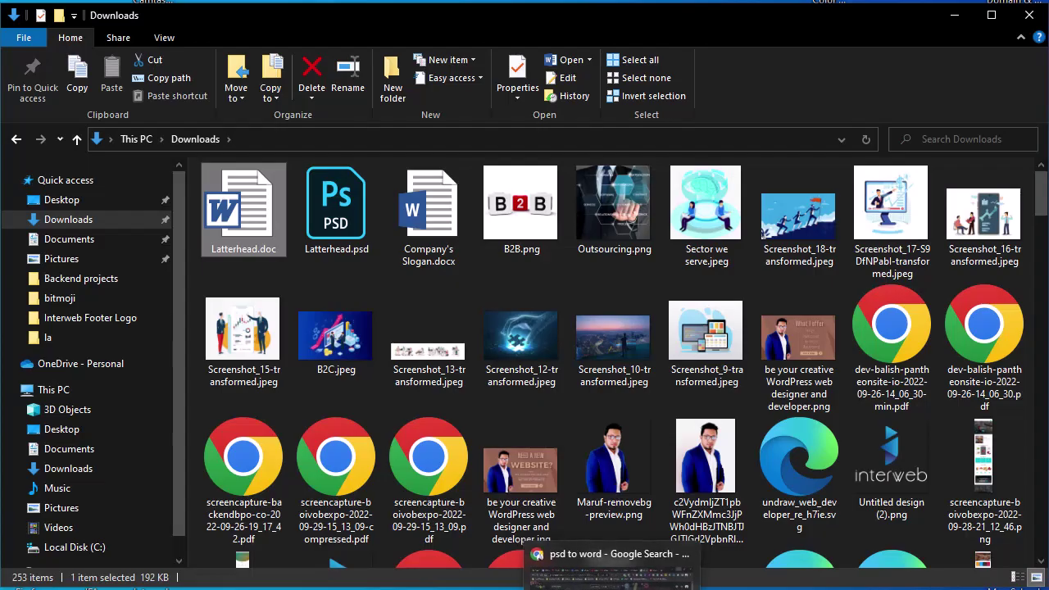
Step: Show the 'psd to word' Google results and highlight the Convertio PSD to DOC (WORD) result
{"action": "left_click", "coordinate": [611, 574]}
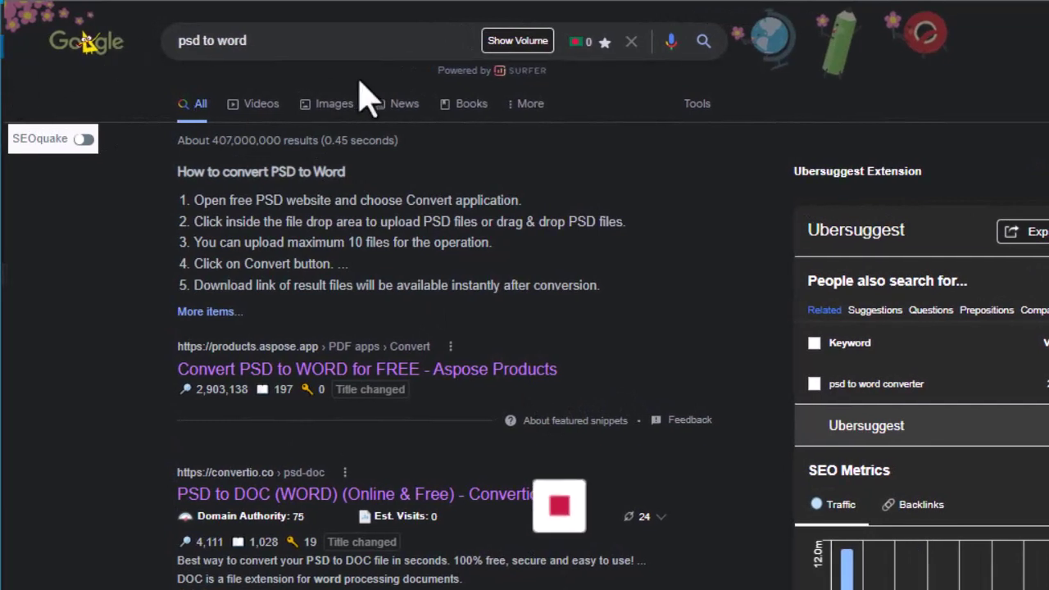
{"action": "left_click_drag", "start_coordinate": [246, 40], "coordinate": [172, 47]}
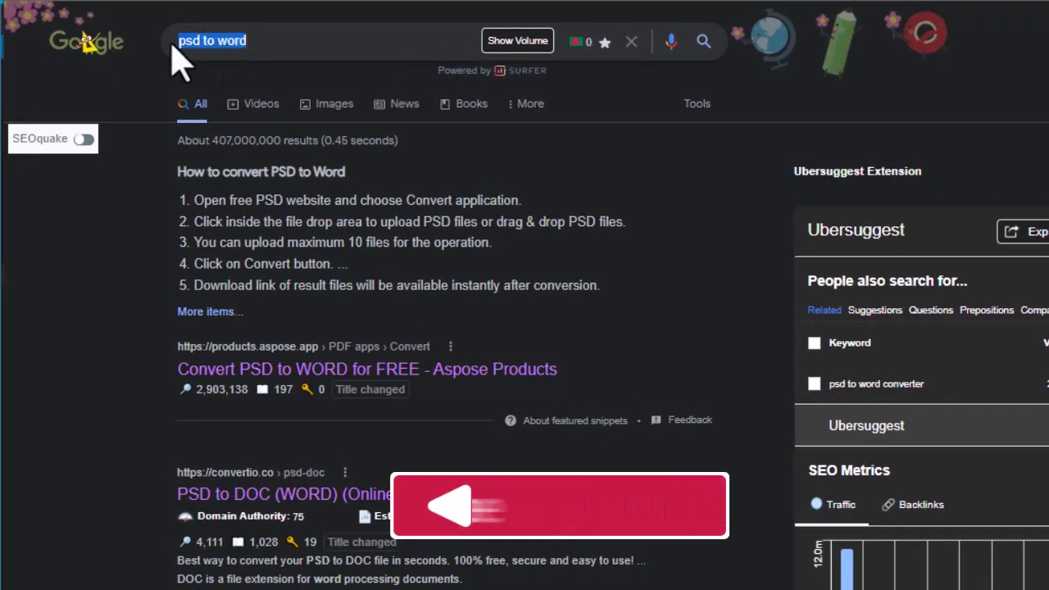
{"action": "left_click", "coordinate": [148, 65]}
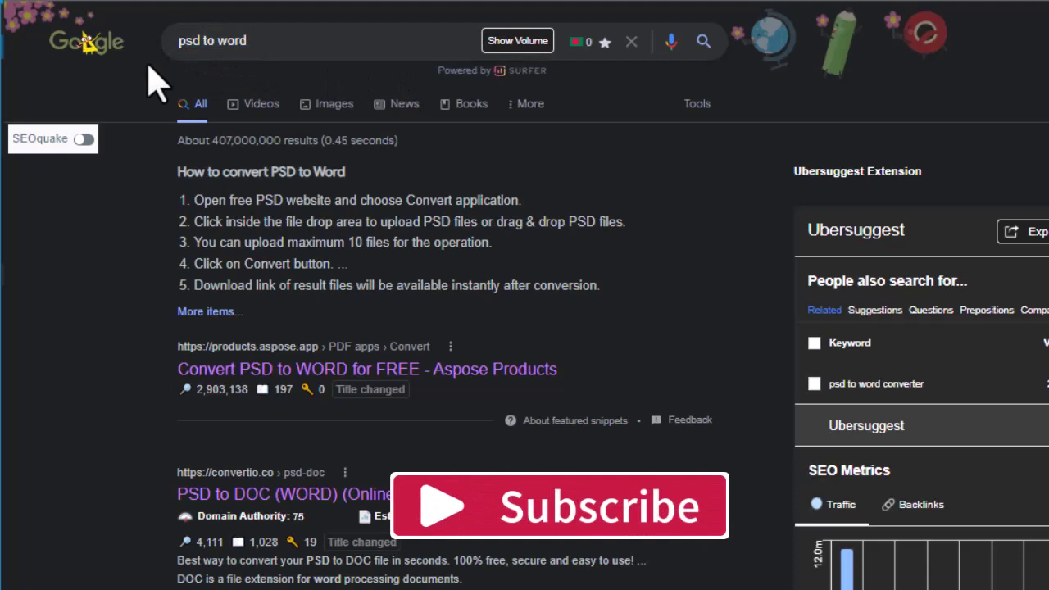
{"action": "left_click_drag", "start_coordinate": [177, 140], "coordinate": [402, 144]}
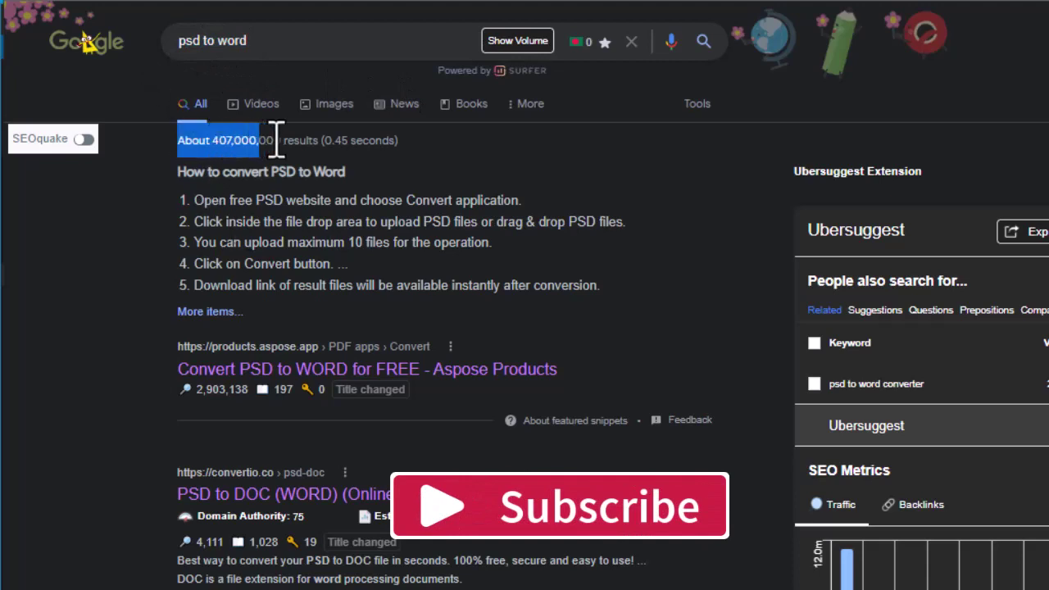
{"action": "left_click", "coordinate": [418, 156]}
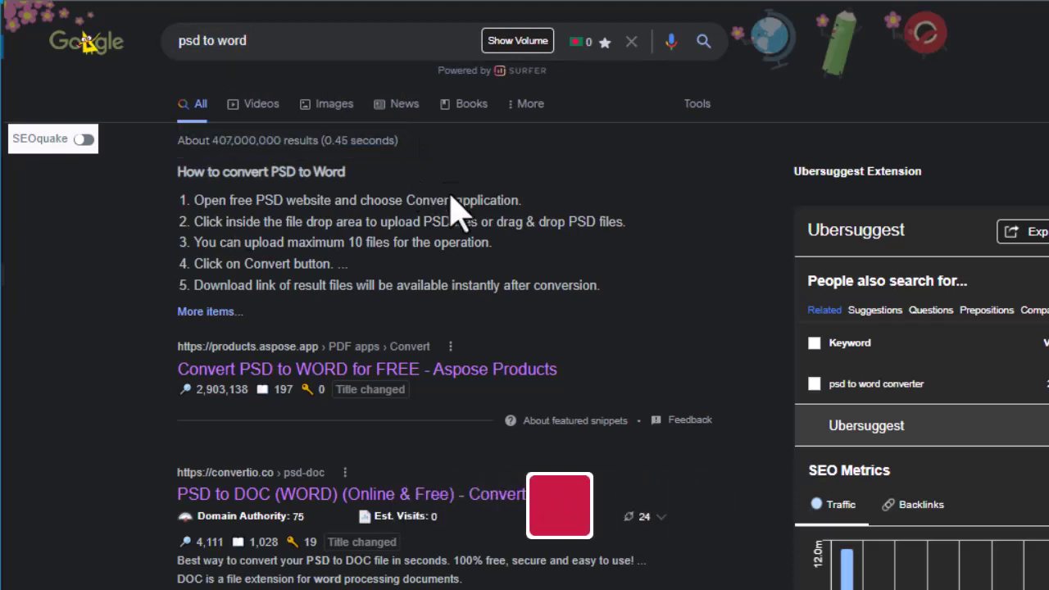
{"action": "mouse_move", "coordinate": [357, 494]}
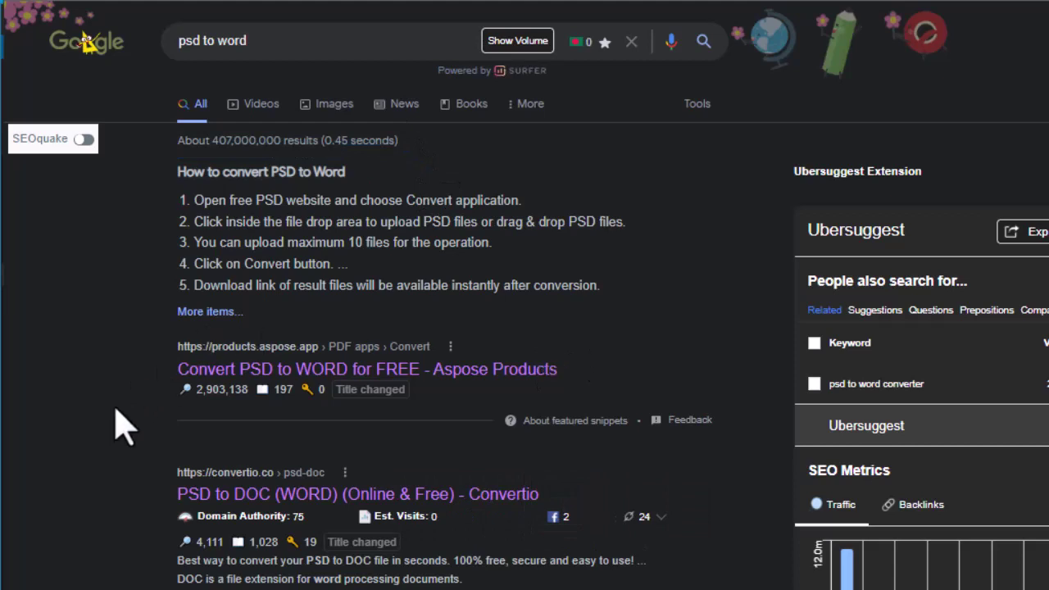
{"action": "left_click_drag", "start_coordinate": [174, 494], "coordinate": [414, 524]}
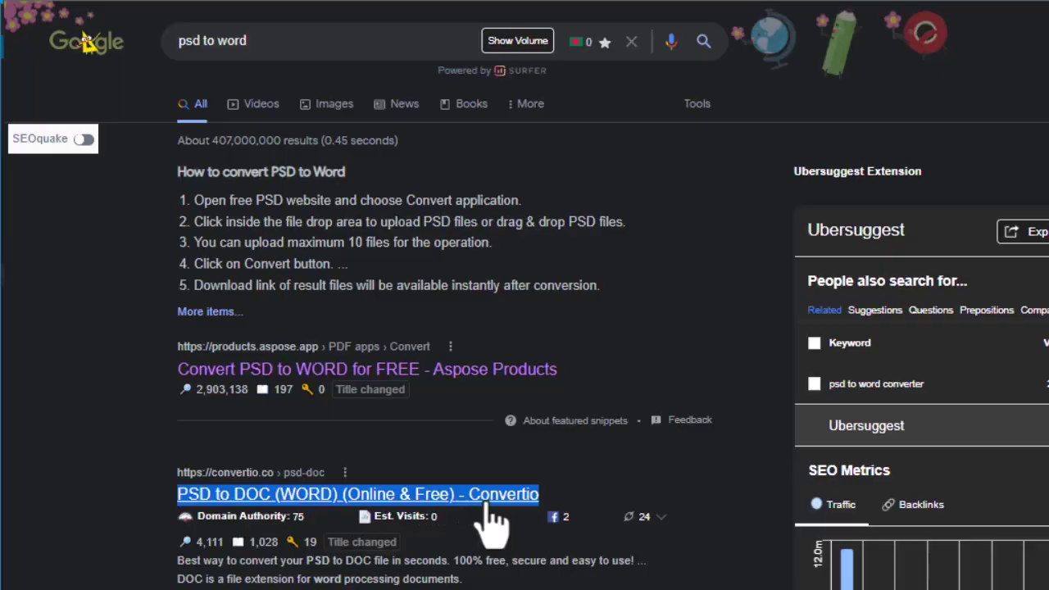
Step: Open Convertio's PSD to DOC converter page and browse the source format list
{"action": "left_click", "coordinate": [480, 488]}
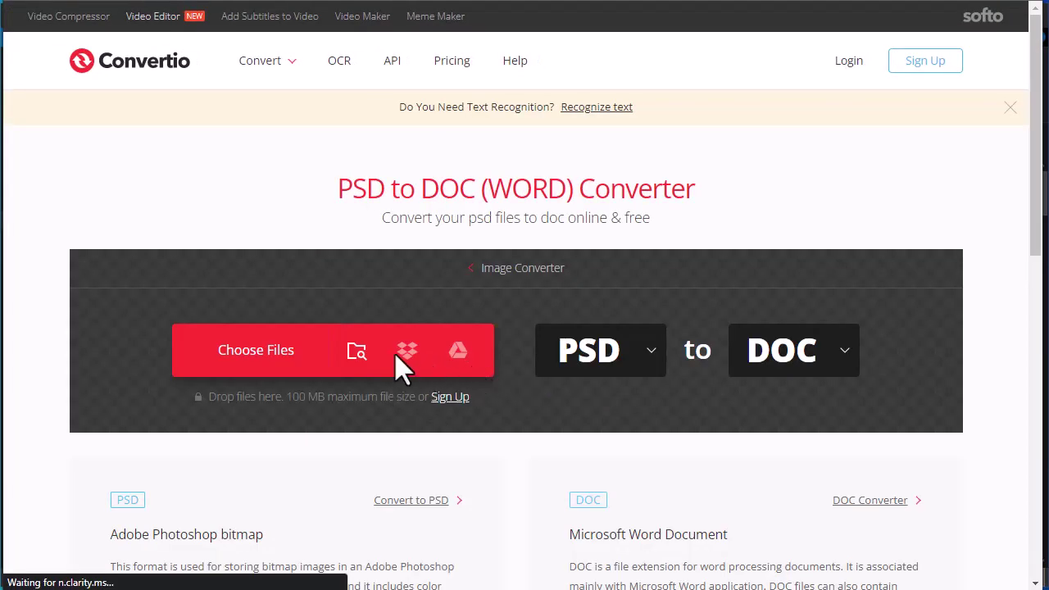
{"action": "left_click", "coordinate": [652, 359]}
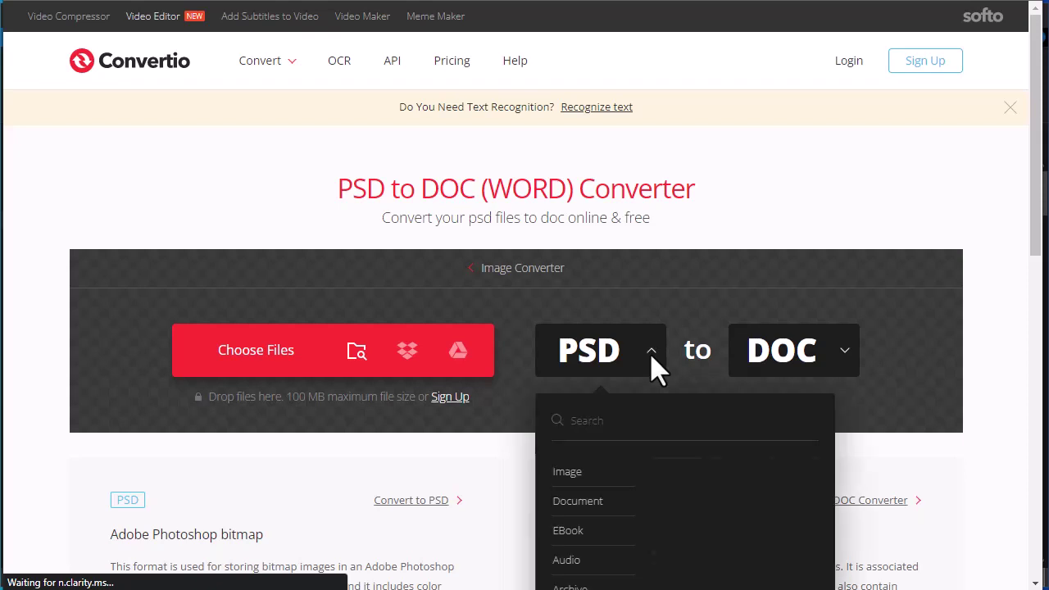
{"action": "scroll", "coordinate": [807, 426], "scroll_direction": "down", "scroll_amount": 1}
{"action": "scroll", "coordinate": [807, 422], "scroll_direction": "down", "scroll_amount": 2}
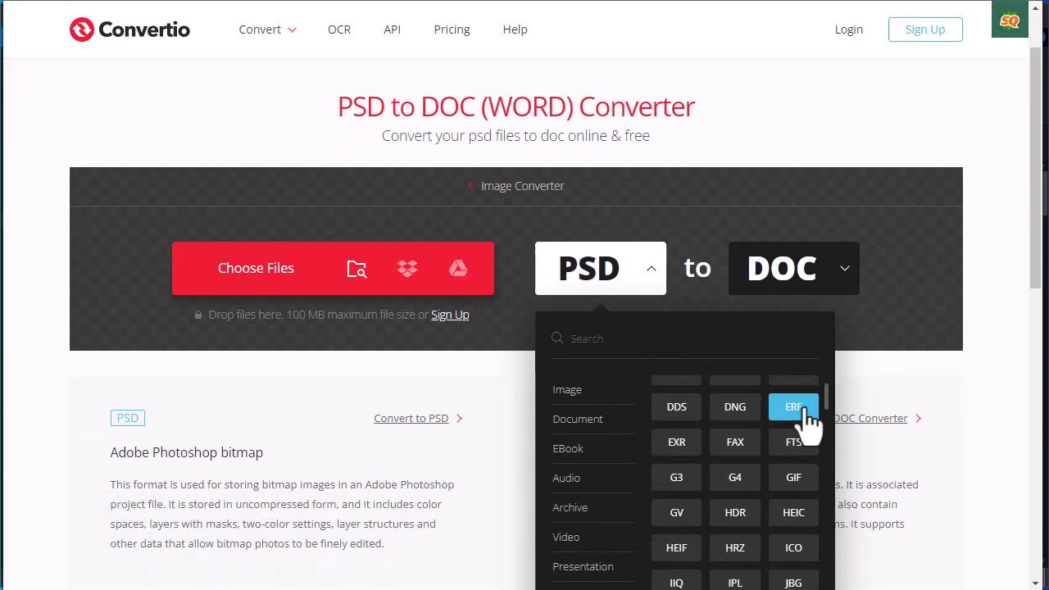
{"action": "scroll", "coordinate": [808, 389], "scroll_direction": "down", "scroll_amount": 1}
{"action": "scroll", "coordinate": [798, 428], "scroll_direction": "down", "scroll_amount": 1}
{"action": "scroll", "coordinate": [789, 437], "scroll_direction": "down", "scroll_amount": 1}
{"action": "scroll", "coordinate": [785, 443], "scroll_direction": "down", "scroll_amount": 3}
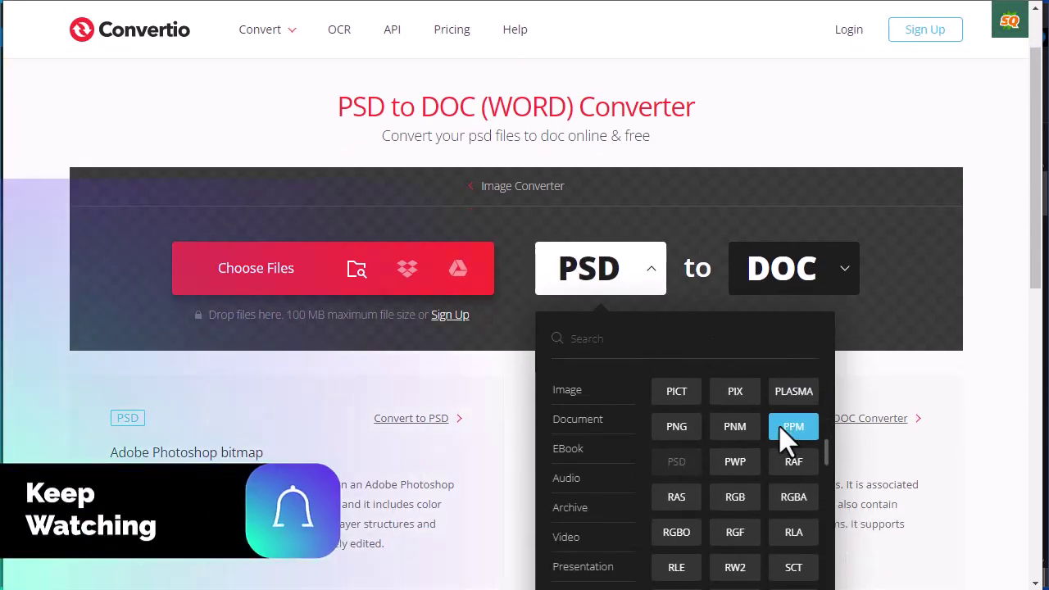
{"action": "scroll", "coordinate": [787, 445], "scroll_direction": "up", "scroll_amount": 5}
{"action": "scroll", "coordinate": [784, 443], "scroll_direction": "up", "scroll_amount": 5}
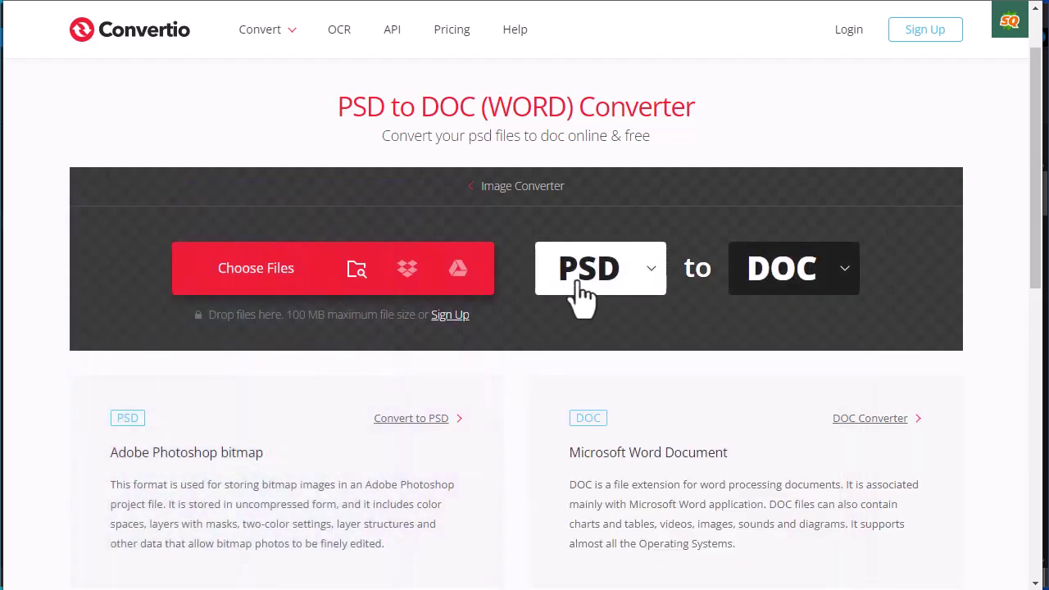
Step: Browse the output format grid and leave DOC as the target format
{"action": "left_click", "coordinate": [811, 282]}
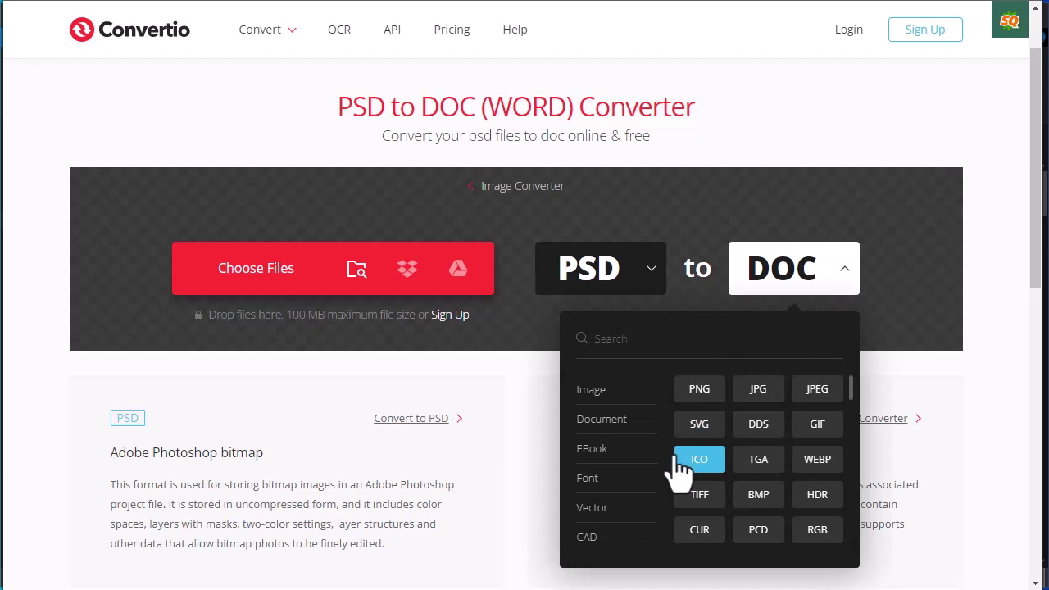
{"action": "scroll", "coordinate": [786, 498], "scroll_direction": "down", "scroll_amount": 1}
{"action": "scroll", "coordinate": [766, 498], "scroll_direction": "down", "scroll_amount": 3}
{"action": "scroll", "coordinate": [782, 500], "scroll_direction": "down", "scroll_amount": 3}
{"action": "scroll", "coordinate": [778, 459], "scroll_direction": "up", "scroll_amount": 5}
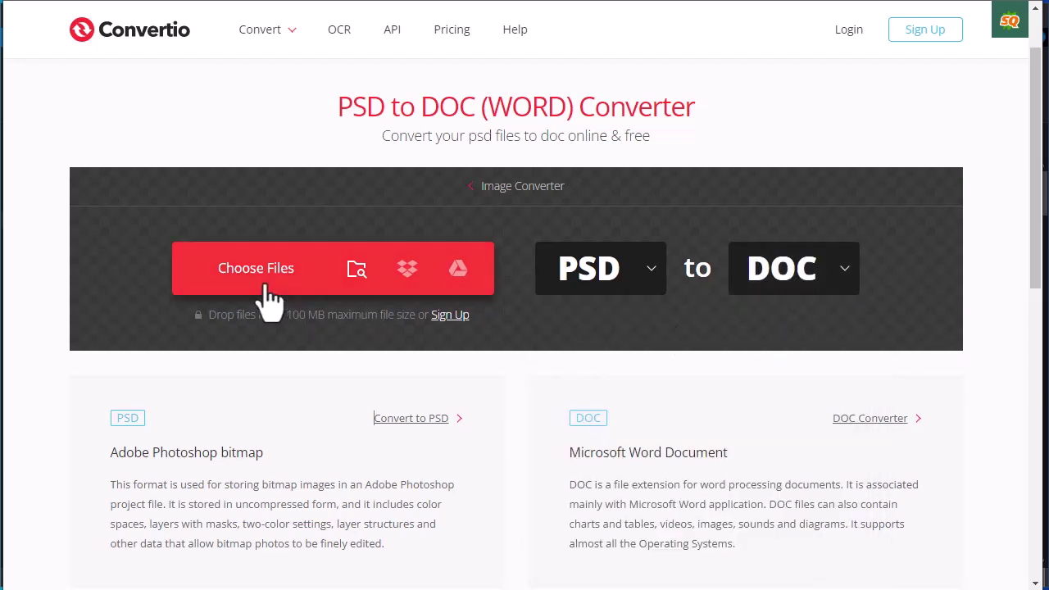
Step: Upload Latterhead.psd (2.97 MB) into the Convertio queue with DOC as output
{"action": "left_click", "coordinate": [357, 272]}
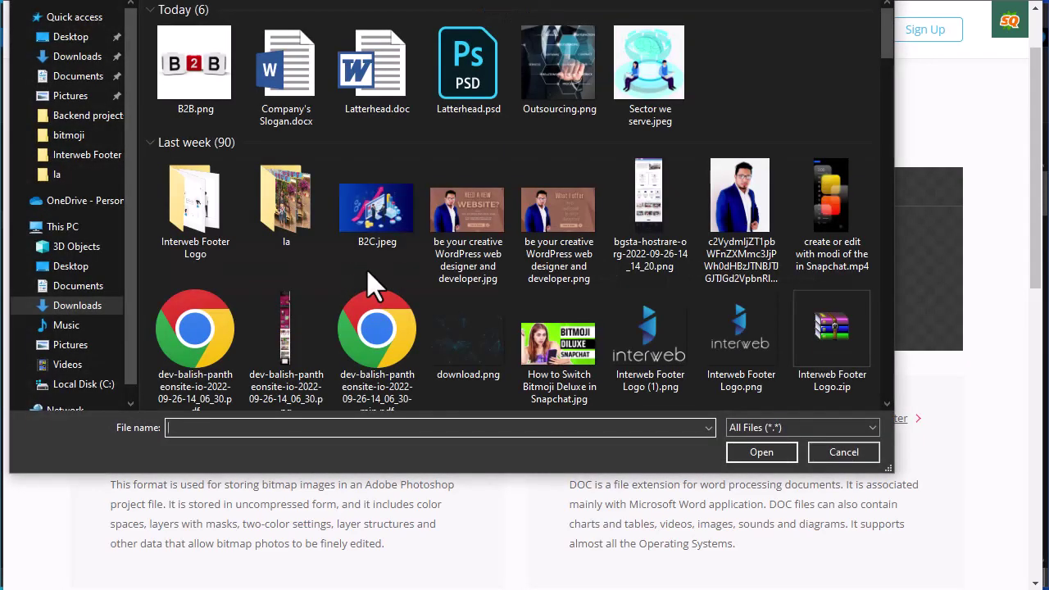
{"action": "left_click", "coordinate": [473, 102]}
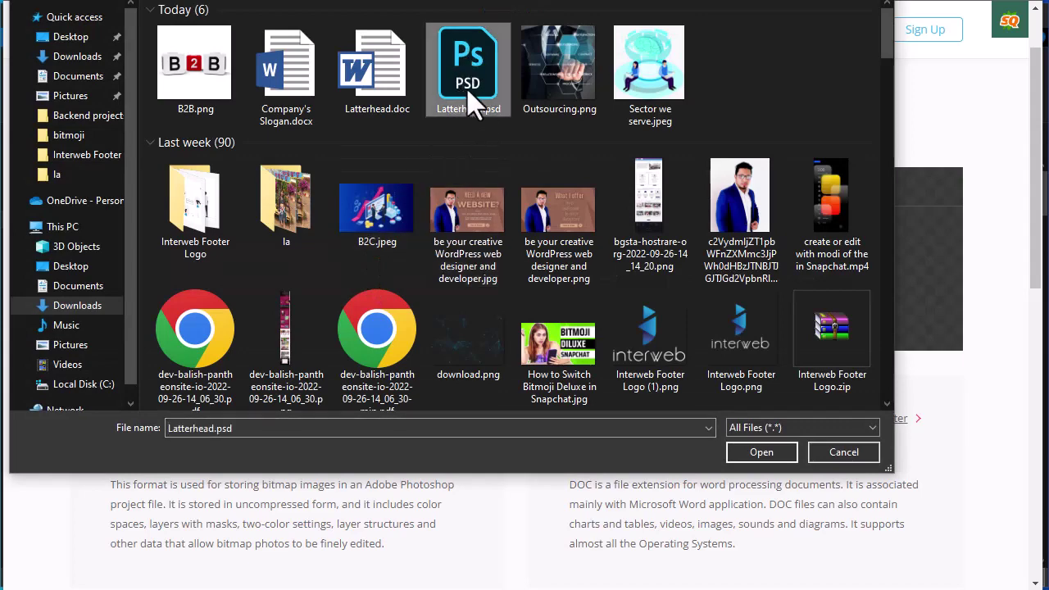
{"action": "left_click", "coordinate": [738, 450]}
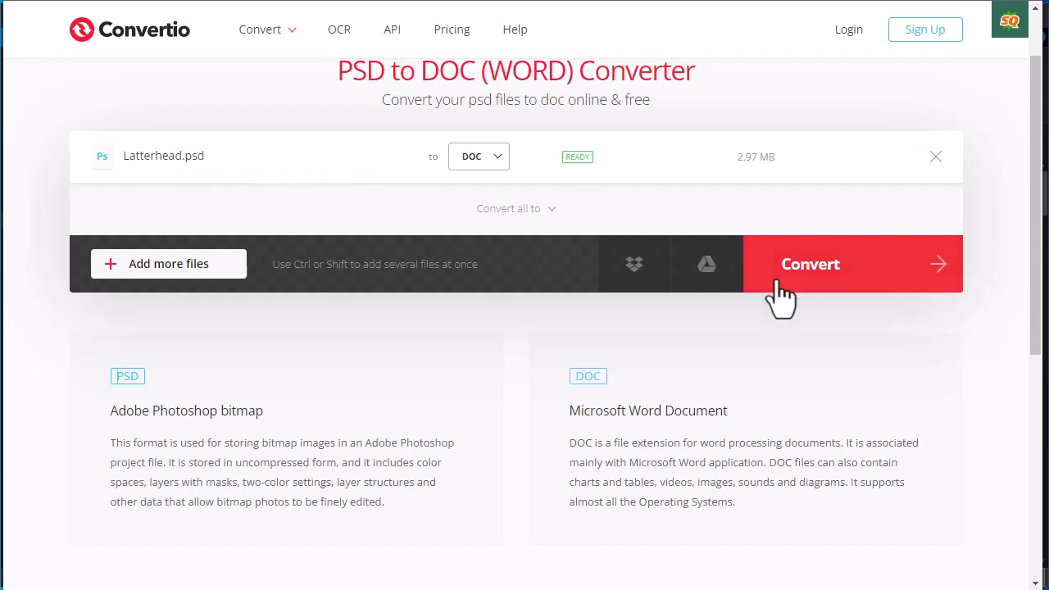
Step: Convert Latterhead.psd until Latterhead.doc (192 KB) shows as finished
{"action": "left_click", "coordinate": [861, 281]}
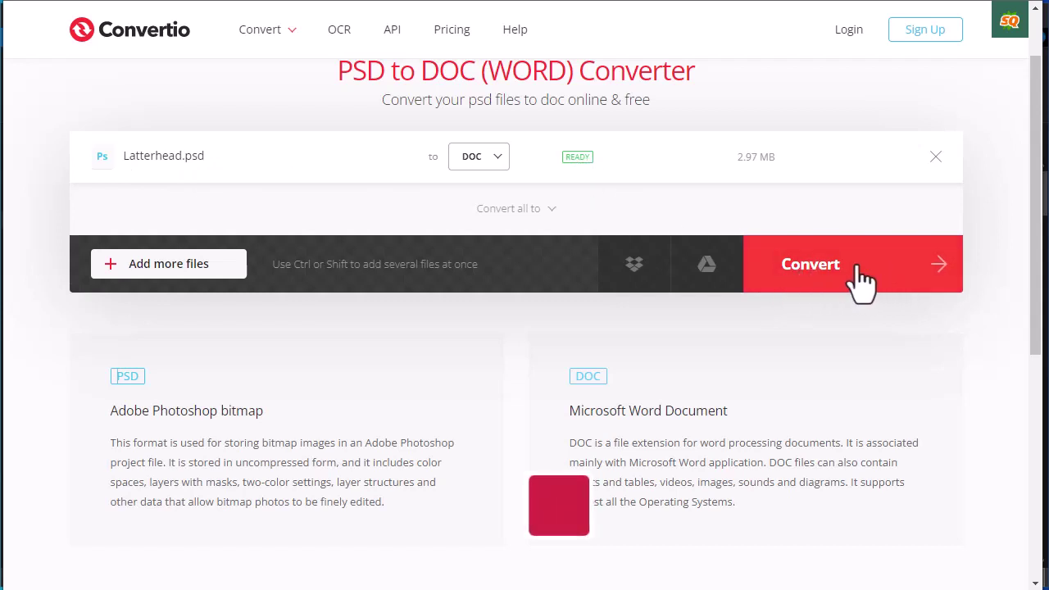
{"action": "left_click", "coordinate": [860, 280]}
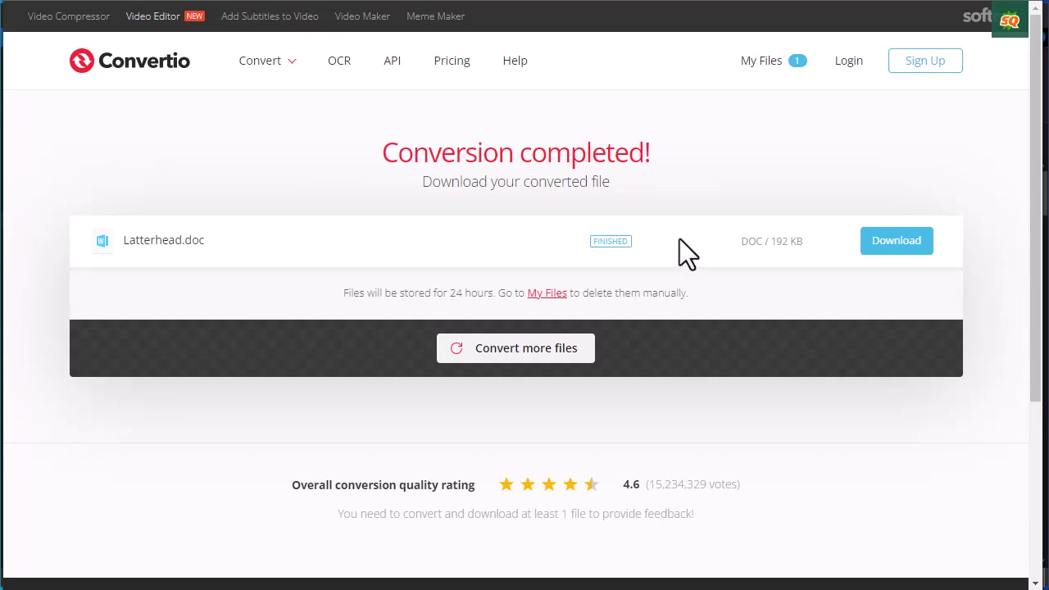
Step: Download the result as Latterhead (1).doc and open it in Word
{"action": "left_click", "coordinate": [917, 251]}
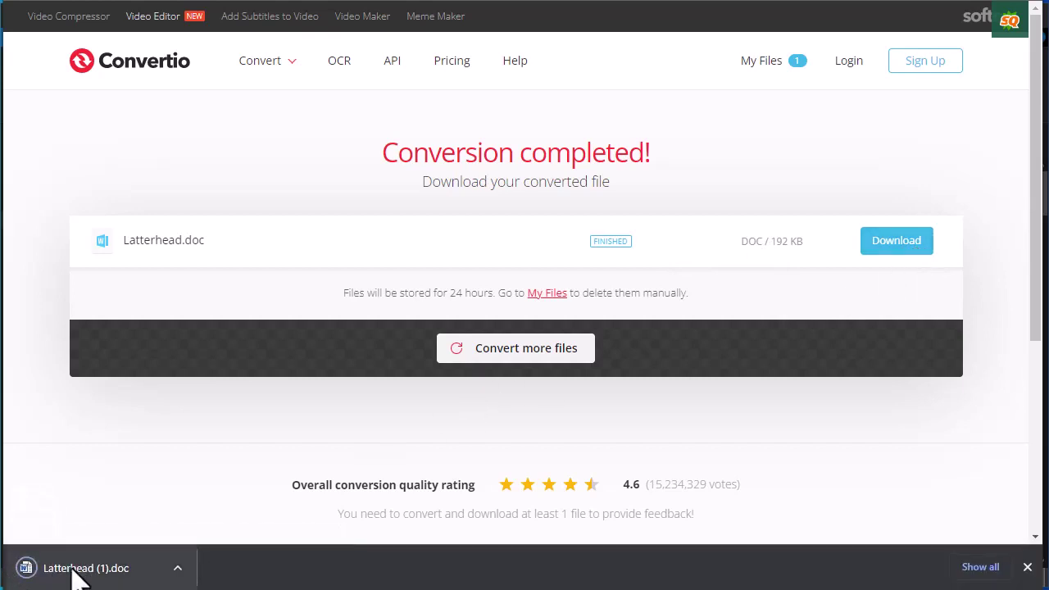
{"action": "left_click", "coordinate": [26, 574]}
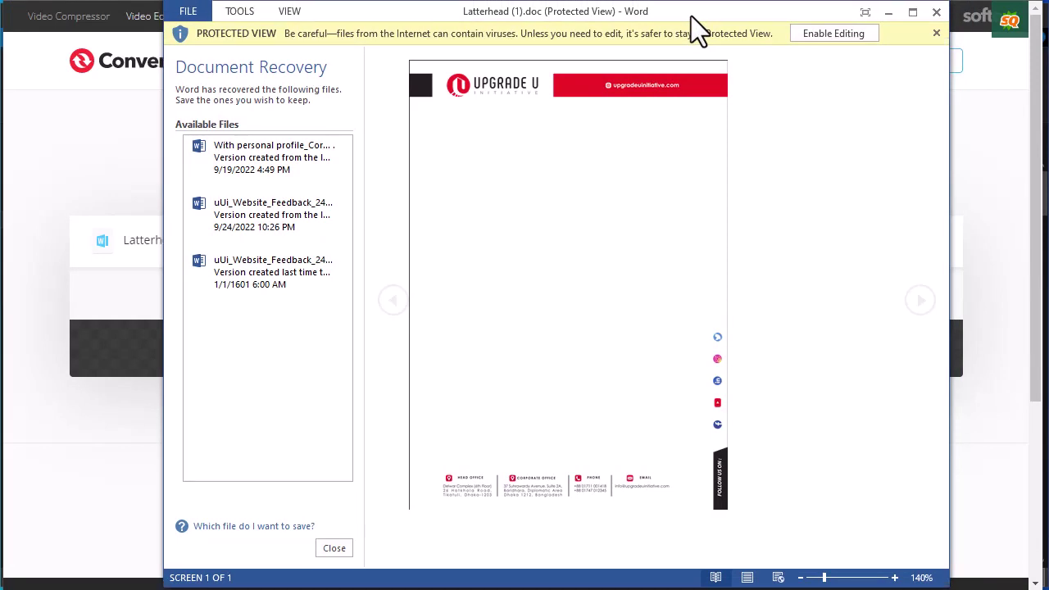
Step: Widen the Word window to full width and enable editing on Latterhead (1).doc
{"action": "left_click_drag", "start_coordinate": [163, 302], "coordinate": [1, 302]}
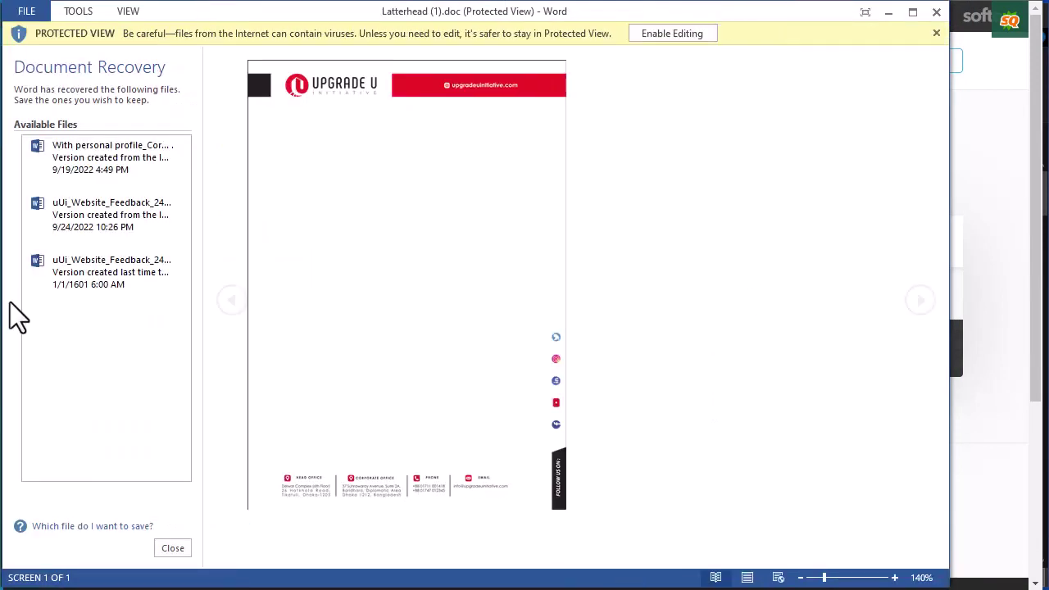
{"action": "left_click_drag", "start_coordinate": [949, 338], "coordinate": [1037, 335]}
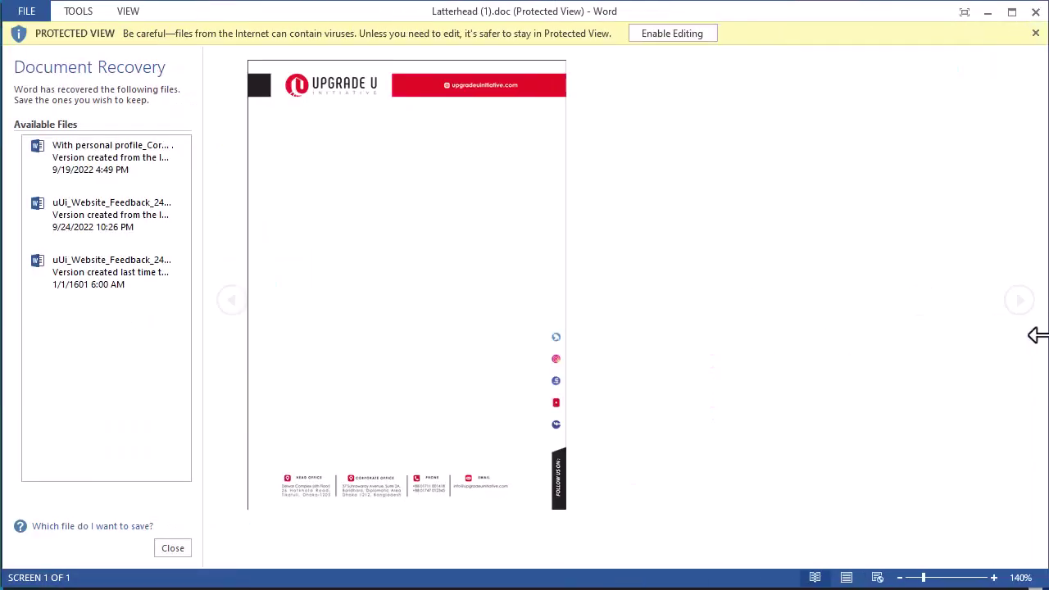
{"action": "left_click", "coordinate": [664, 35]}
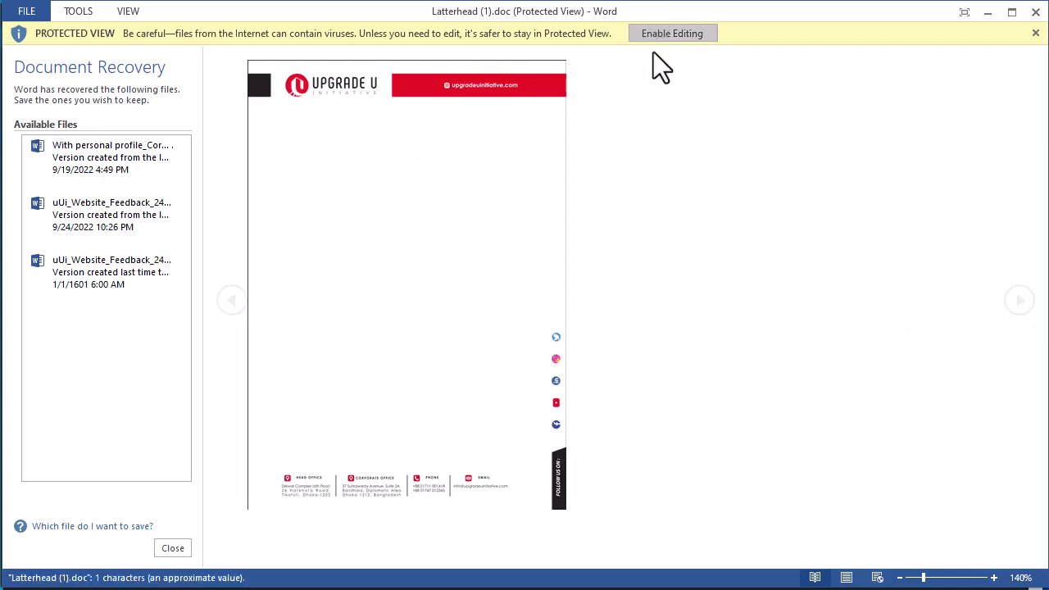
Step: Scroll through the editable UPGRADE U letterhead to review the converted content
{"action": "scroll", "coordinate": [460, 282], "scroll_direction": "up", "scroll_amount": 1}
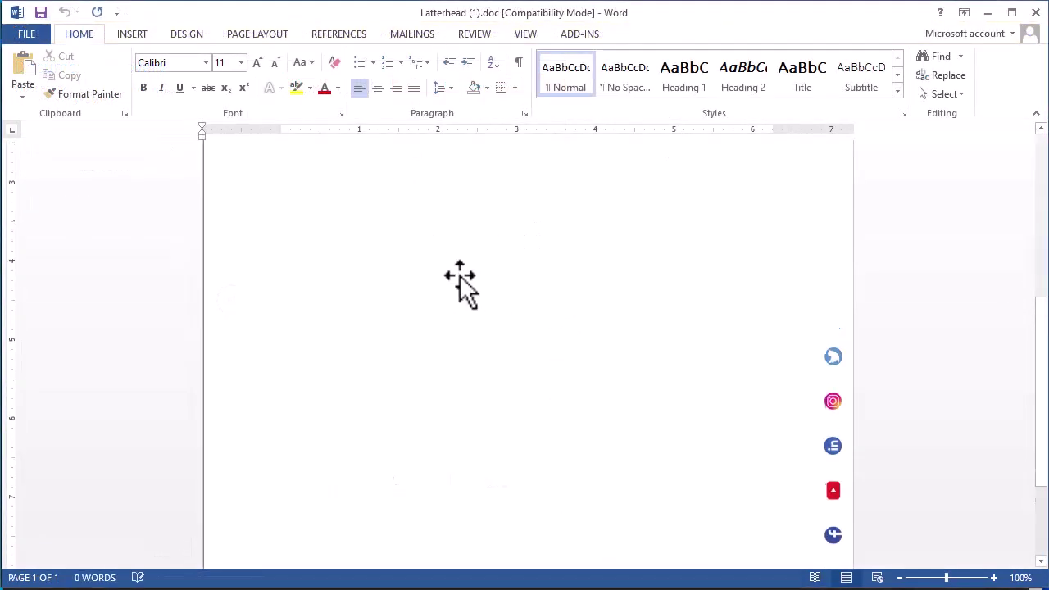
{"action": "scroll", "coordinate": [460, 283], "scroll_direction": "up", "scroll_amount": 3}
{"action": "scroll", "coordinate": [459, 283], "scroll_direction": "down", "scroll_amount": 5}
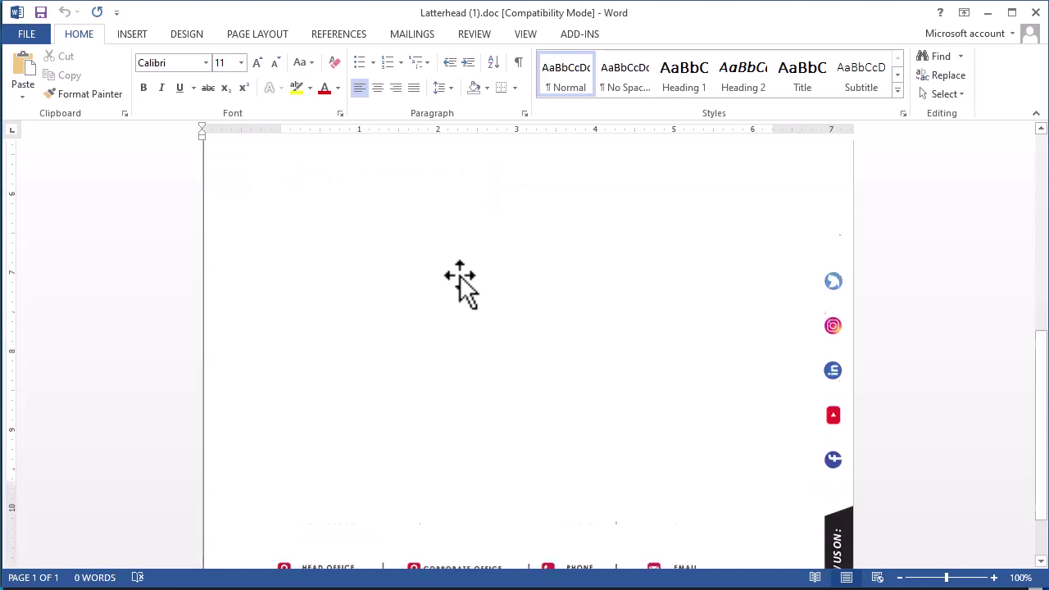
{"action": "scroll", "coordinate": [460, 282], "scroll_direction": "down", "scroll_amount": 2}
{"action": "scroll", "coordinate": [459, 282], "scroll_direction": "up", "scroll_amount": 6}
{"action": "scroll", "coordinate": [460, 283], "scroll_direction": "up", "scroll_amount": 2}
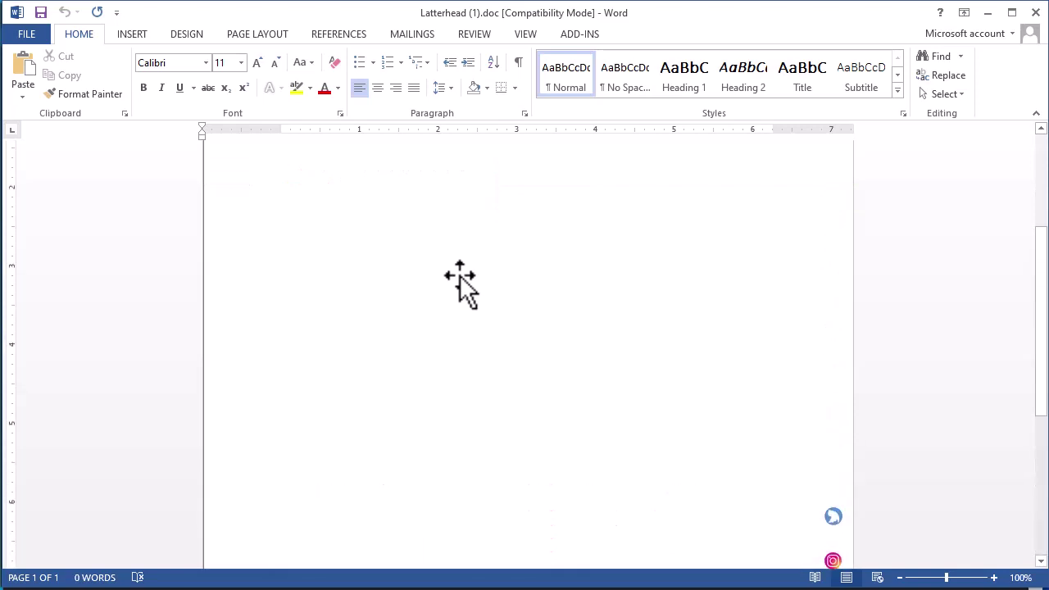
{"action": "scroll", "coordinate": [460, 283], "scroll_direction": "down", "scroll_amount": 2}
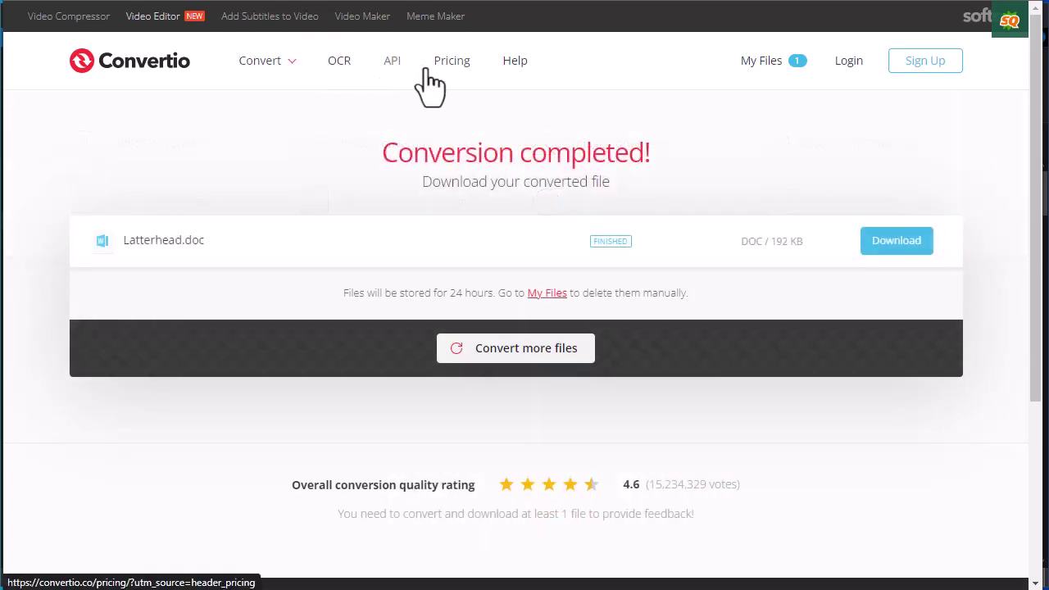
Step: Glance at Convertio's pricing plans, then return to the File Converter home page
{"action": "left_click", "coordinate": [449, 72]}
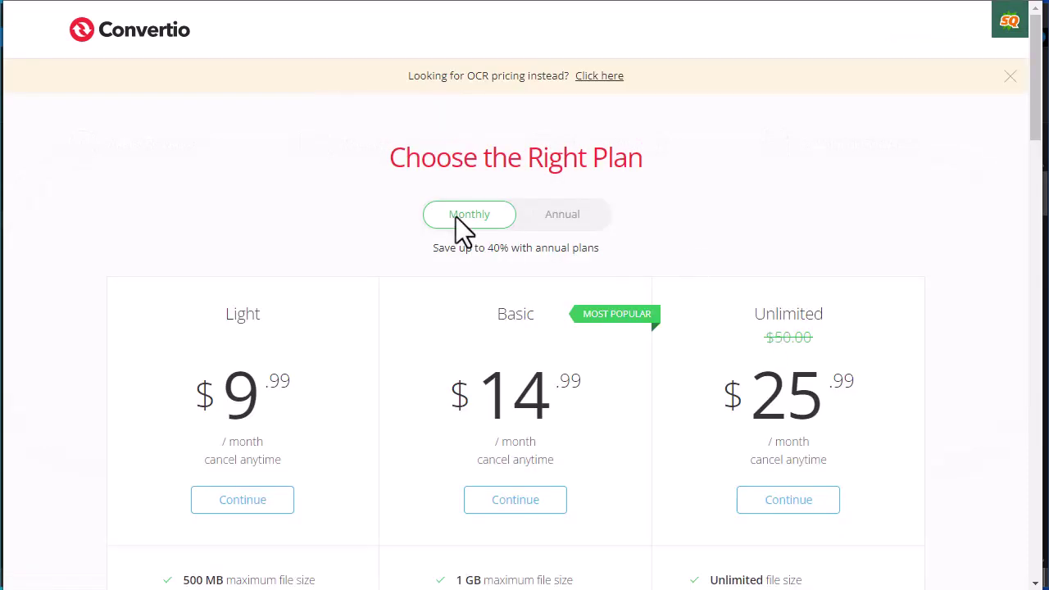
{"action": "left_click", "coordinate": [168, 33]}
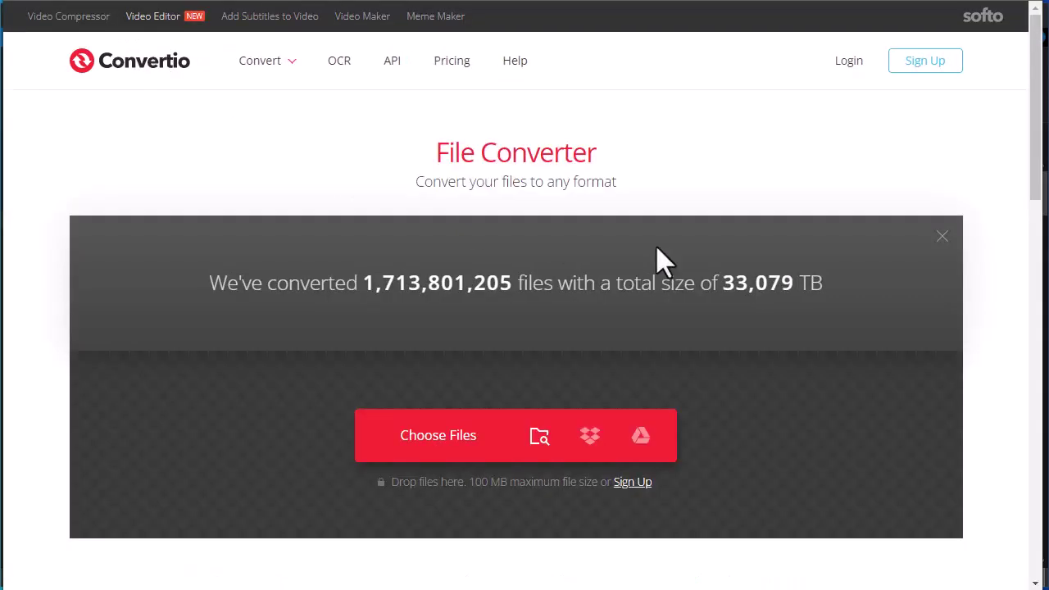